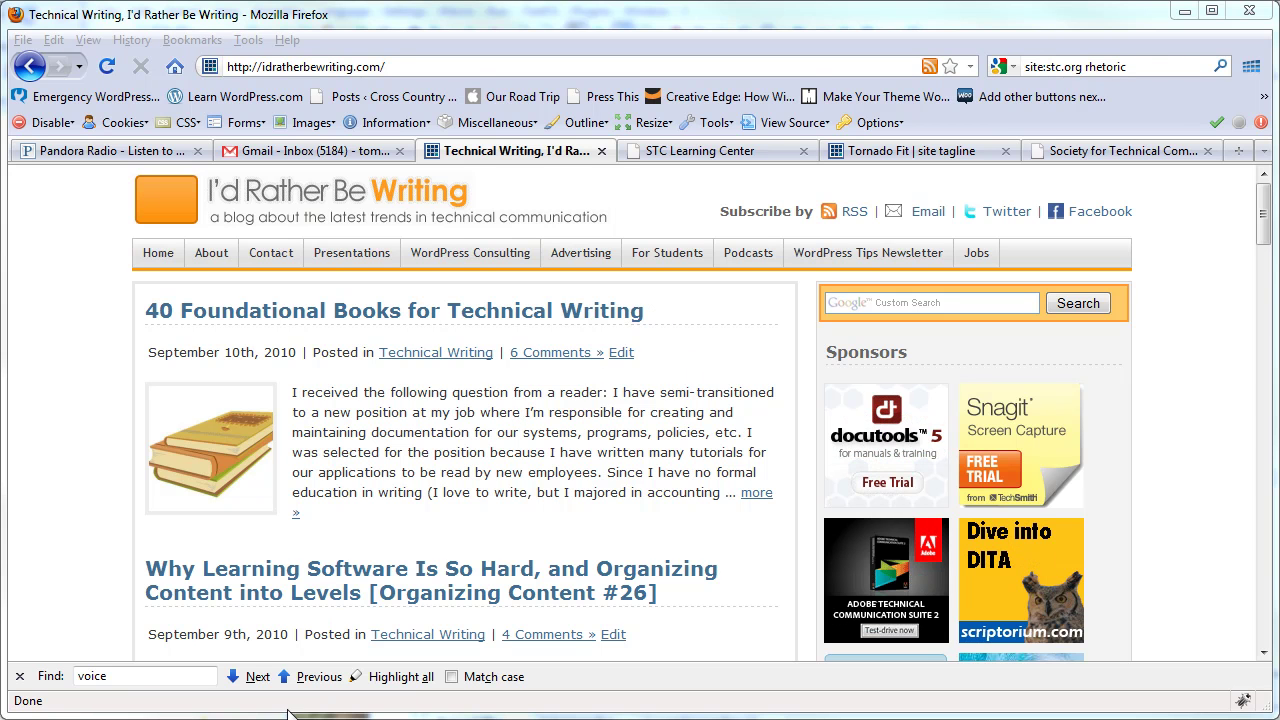
- Move the FileZilla window up and left, then bring up wp-config.php in a restored Notepad++ window
left_click(400, 716)
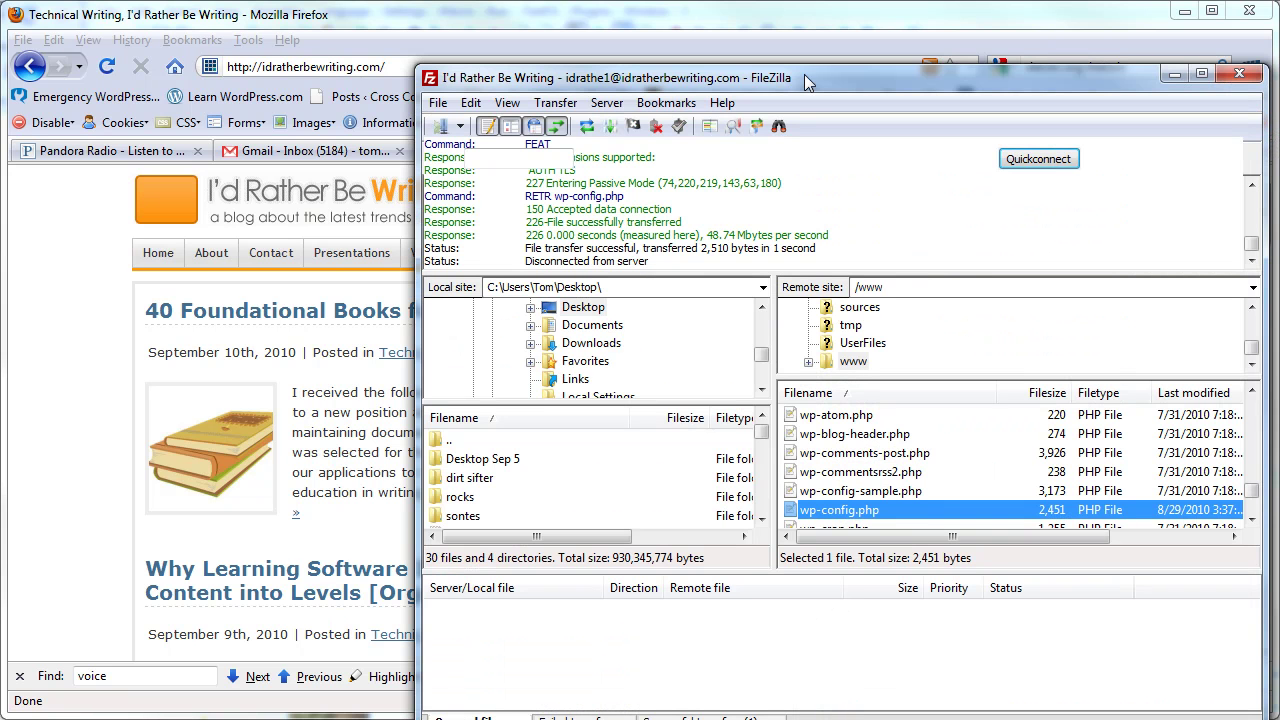
left_click_drag(807, 76, 688, 38)
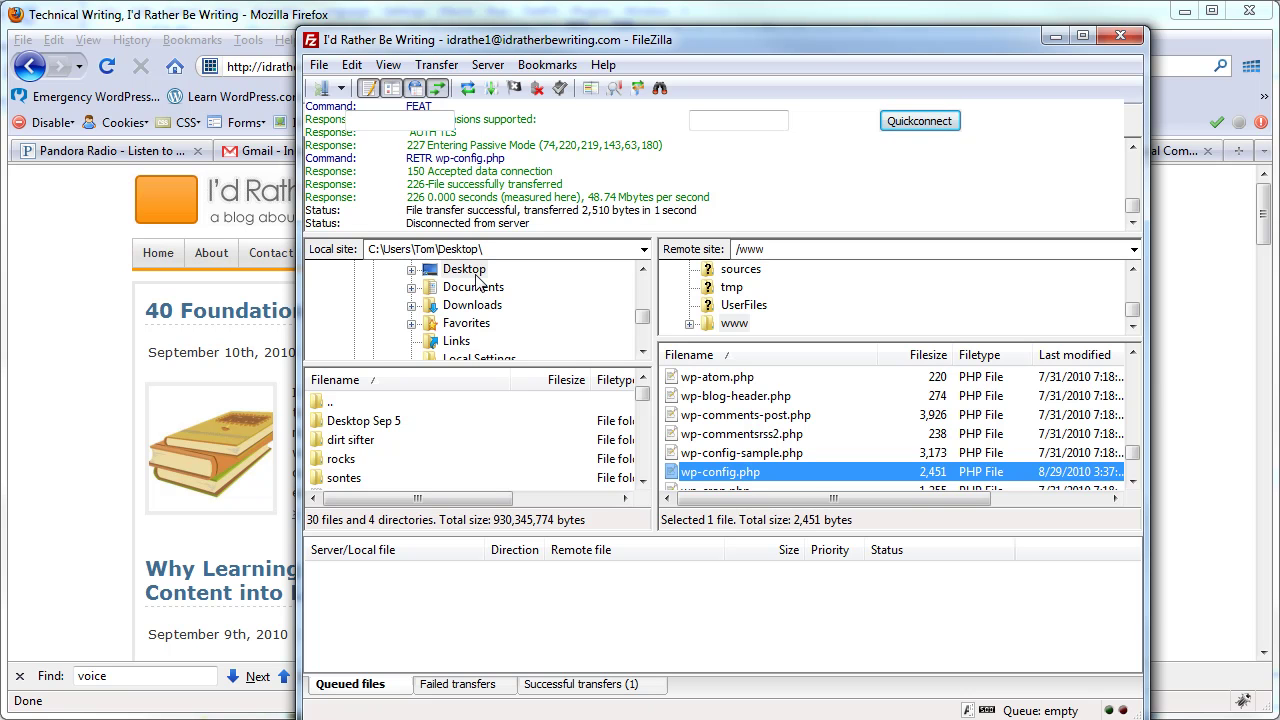
left_click(1206, 290)
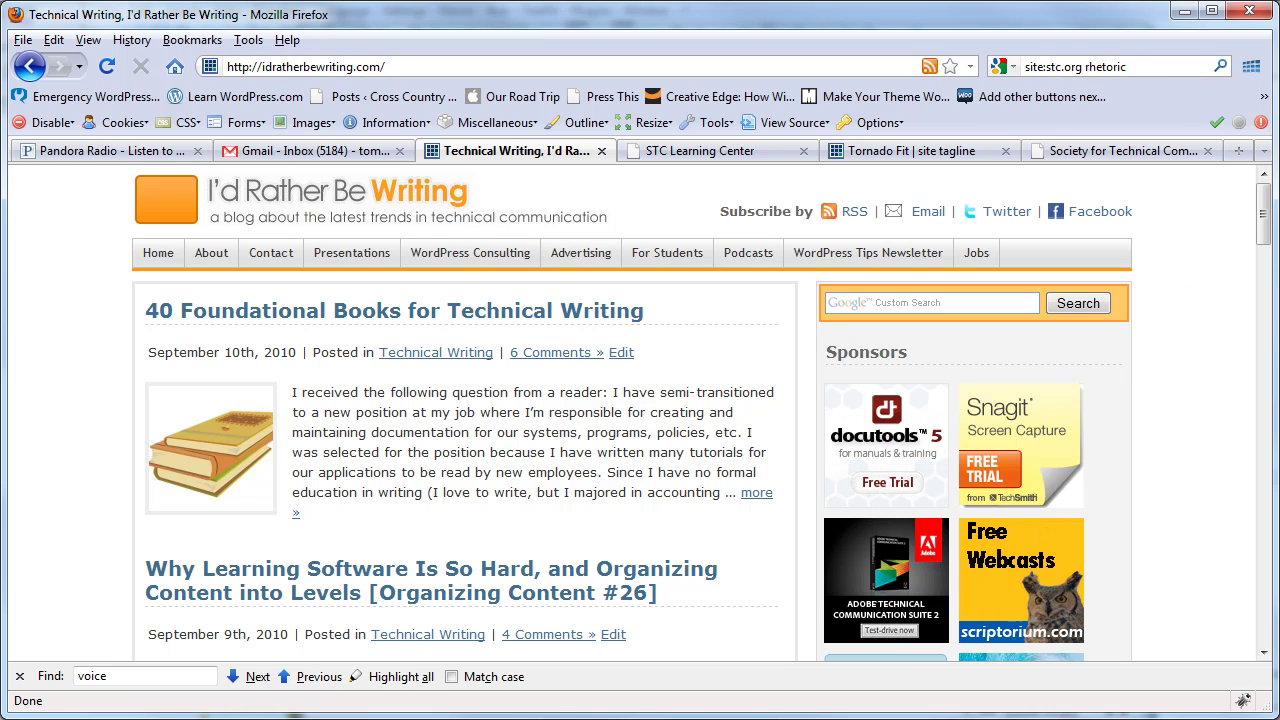
left_click(300, 680)
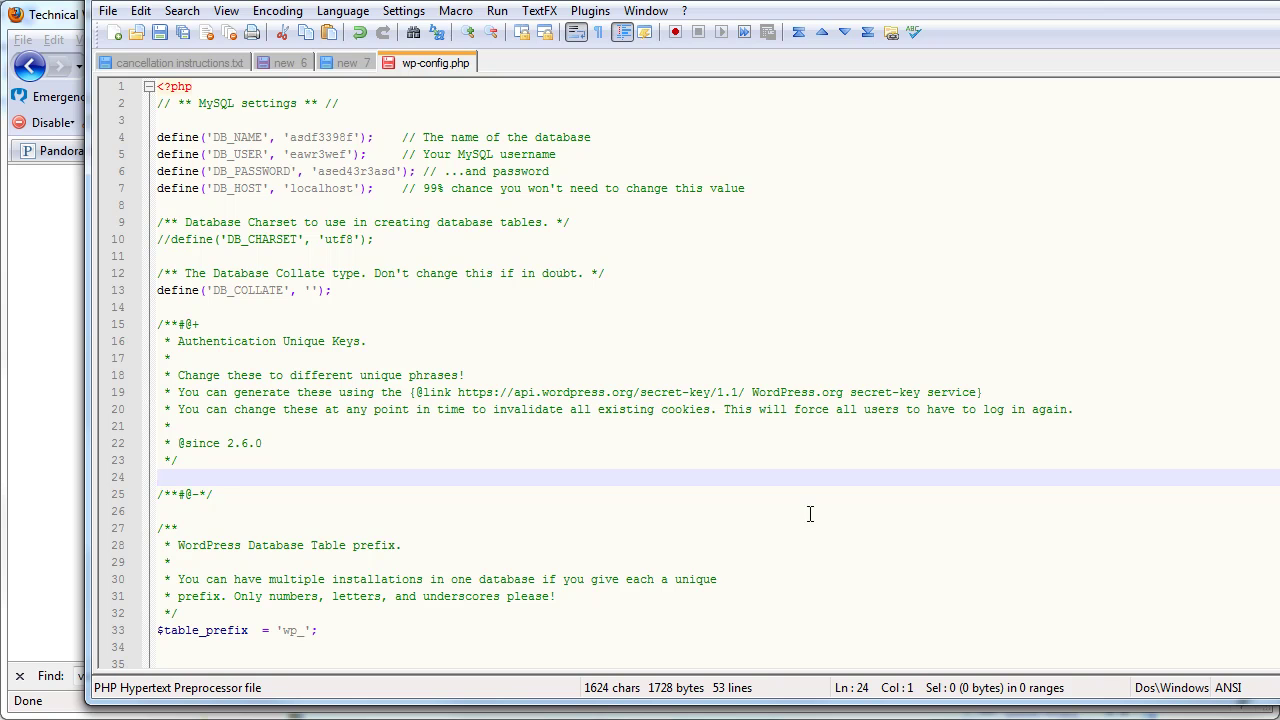
double_click(672, 12)
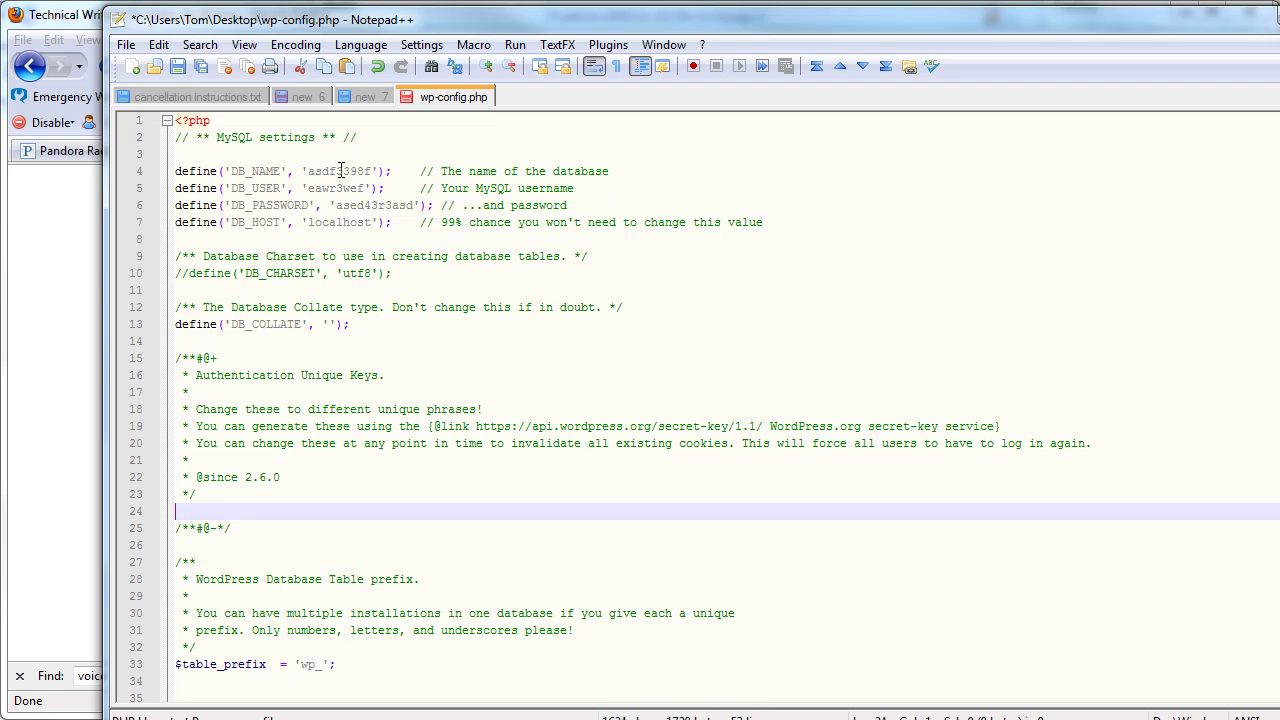
- Add 'xxcsw' to the DB_NAME value and 'zx' to the DB_USER value
left_click(337, 171)
type("xxcsw")
left_click(344, 188)
type("zx")
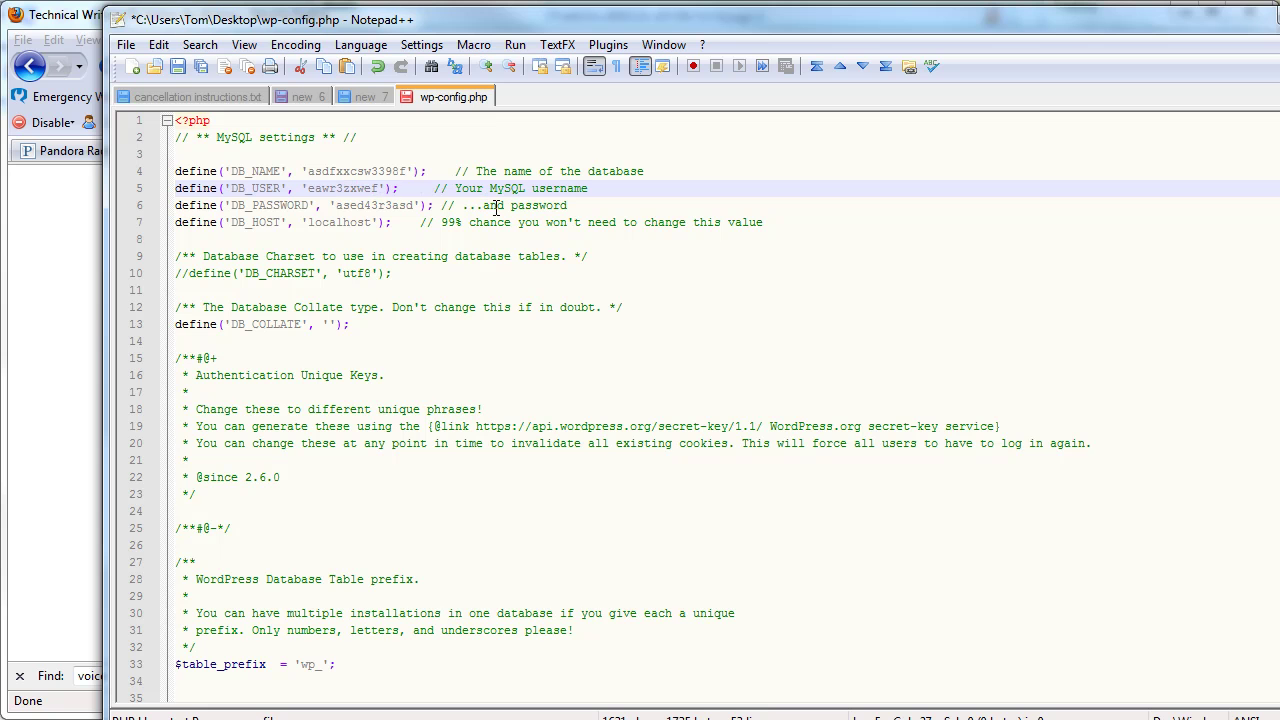
- Copy the WordPress secret-key service URL from line 19
scroll(485, 215, "down", 1)
scroll(483, 220, "up", 1)
scroll(481, 220, "down", 2)
scroll(478, 224, "down", 1)
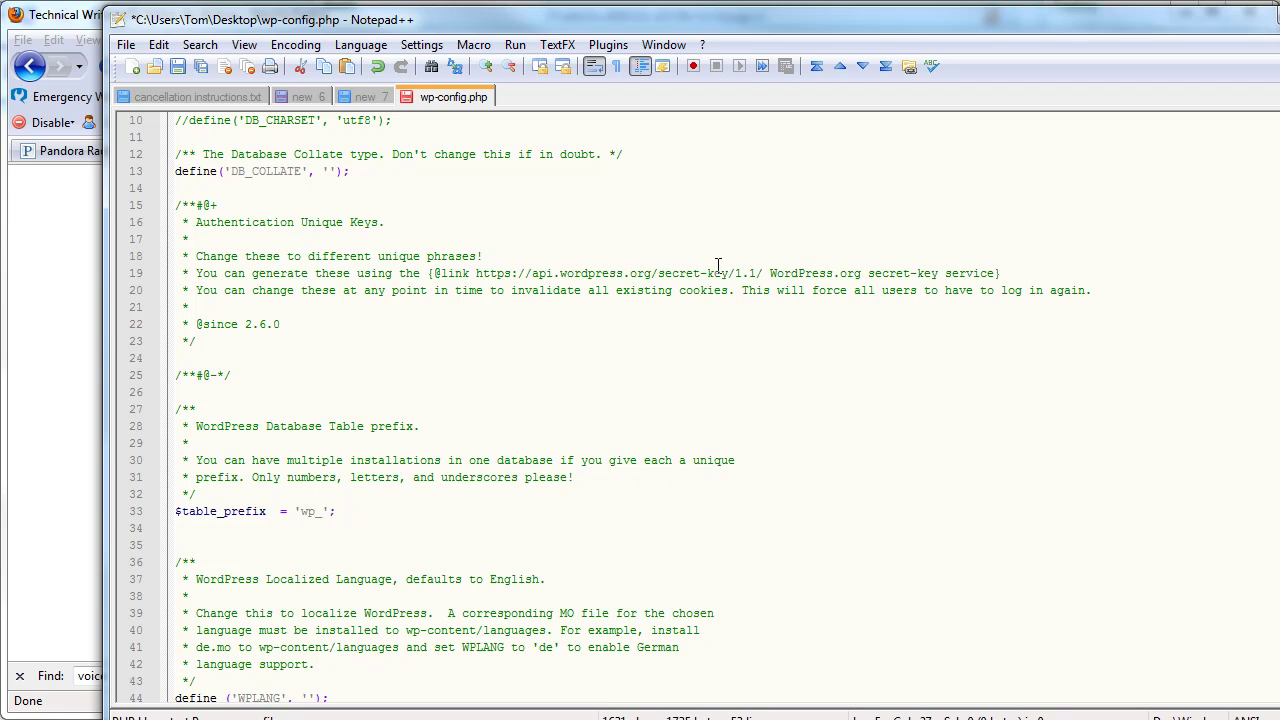
left_click_drag(764, 273, 477, 273)
right_click(478, 273)
left_click(543, 308)
- Paste the copied secret-key URL into Firefox's address bar and load it
mouse_move(405, 716)
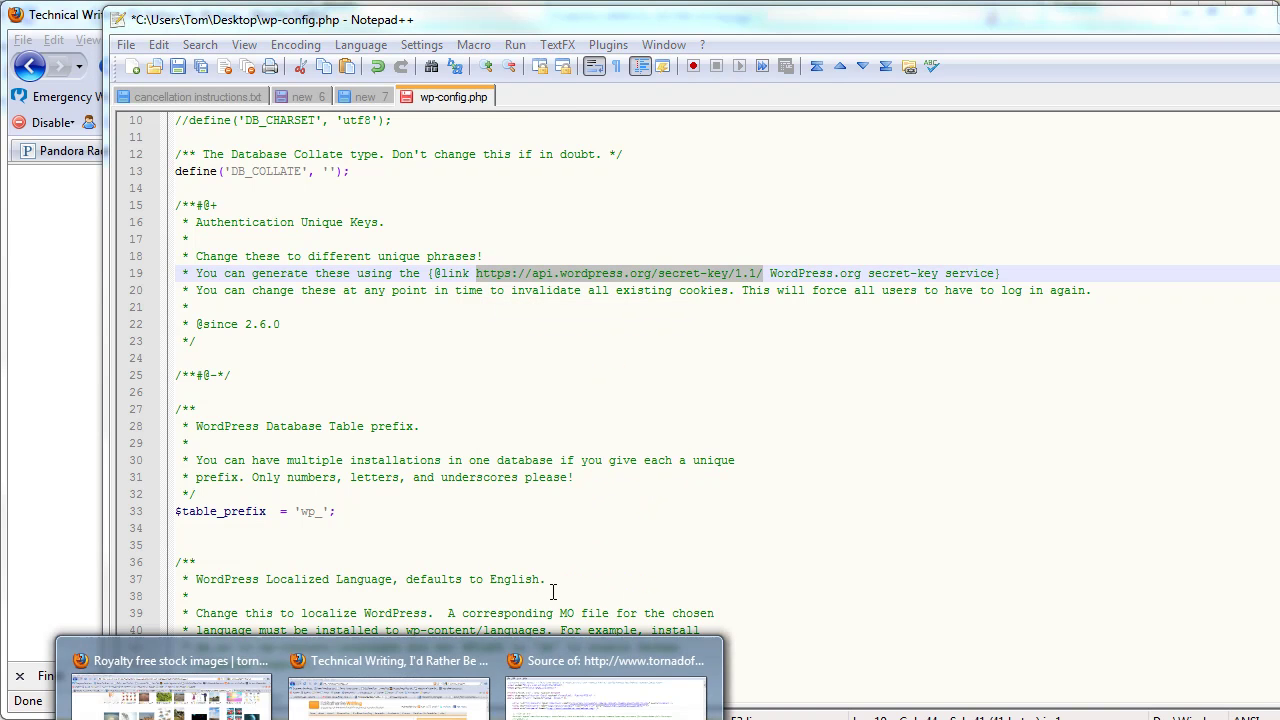
left_click(430, 678)
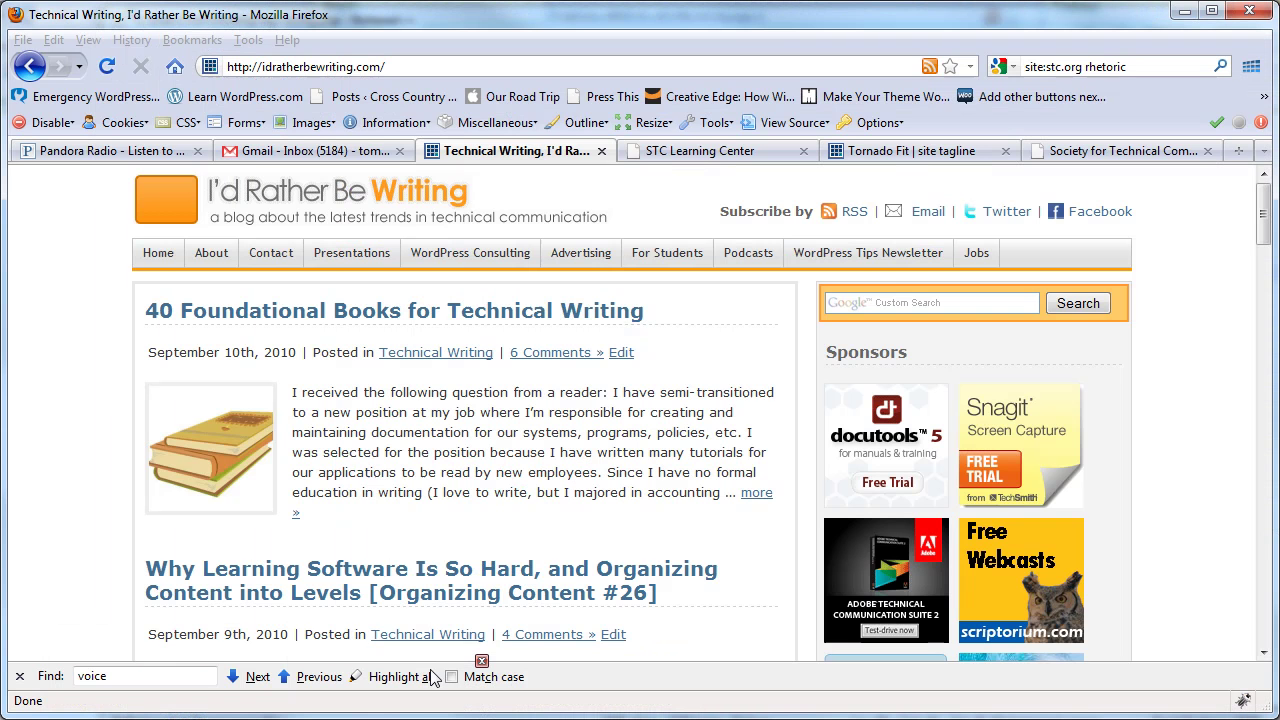
right_click(565, 70)
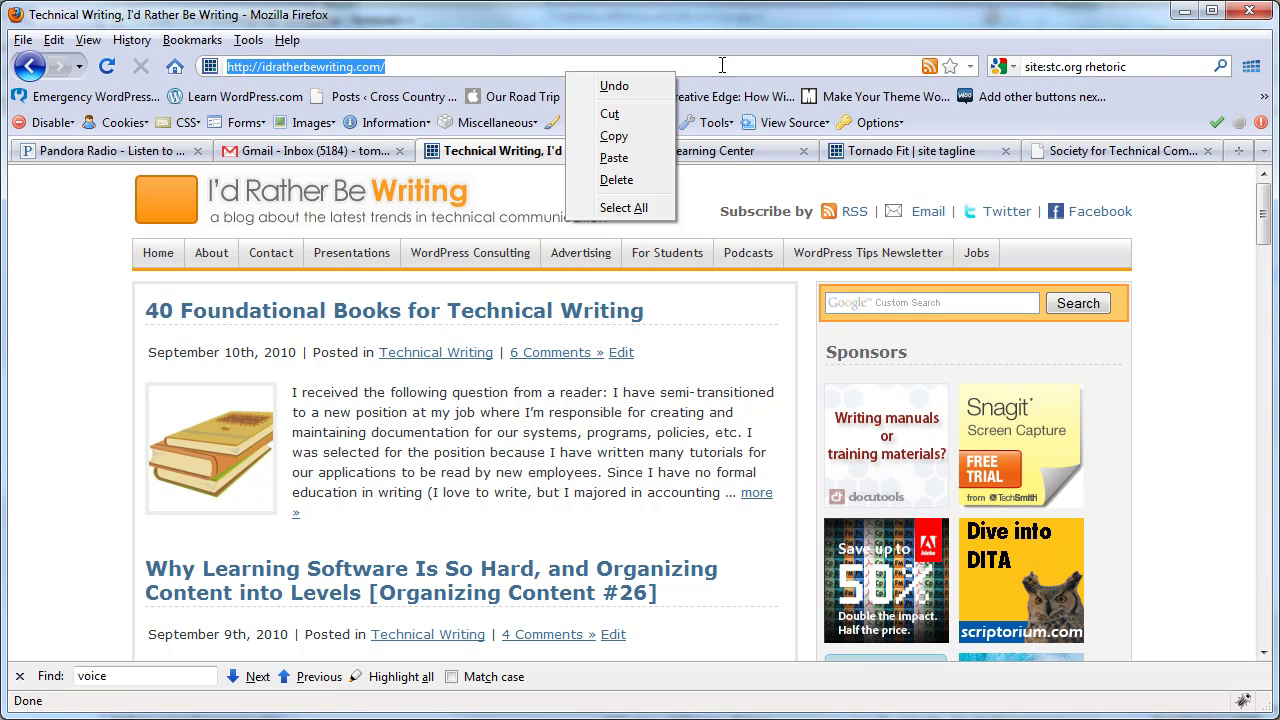
left_click(493, 67)
right_click(493, 67)
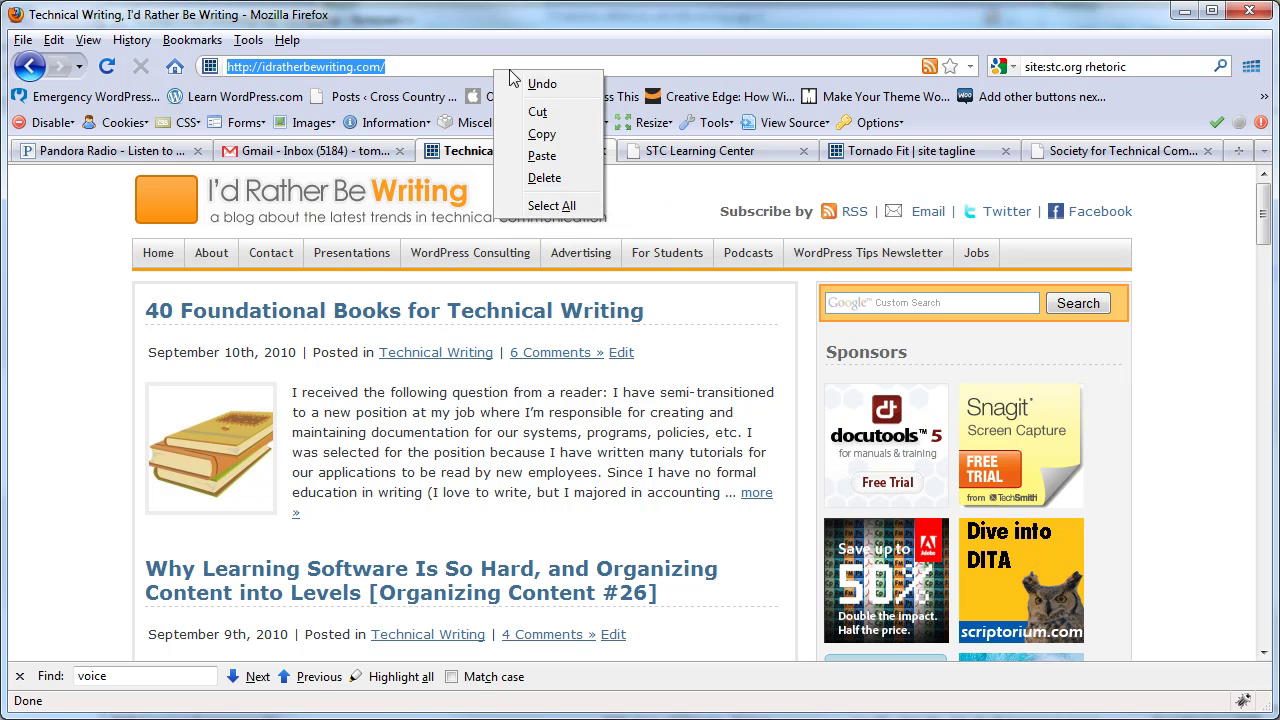
left_click(507, 155)
left_click(952, 67)
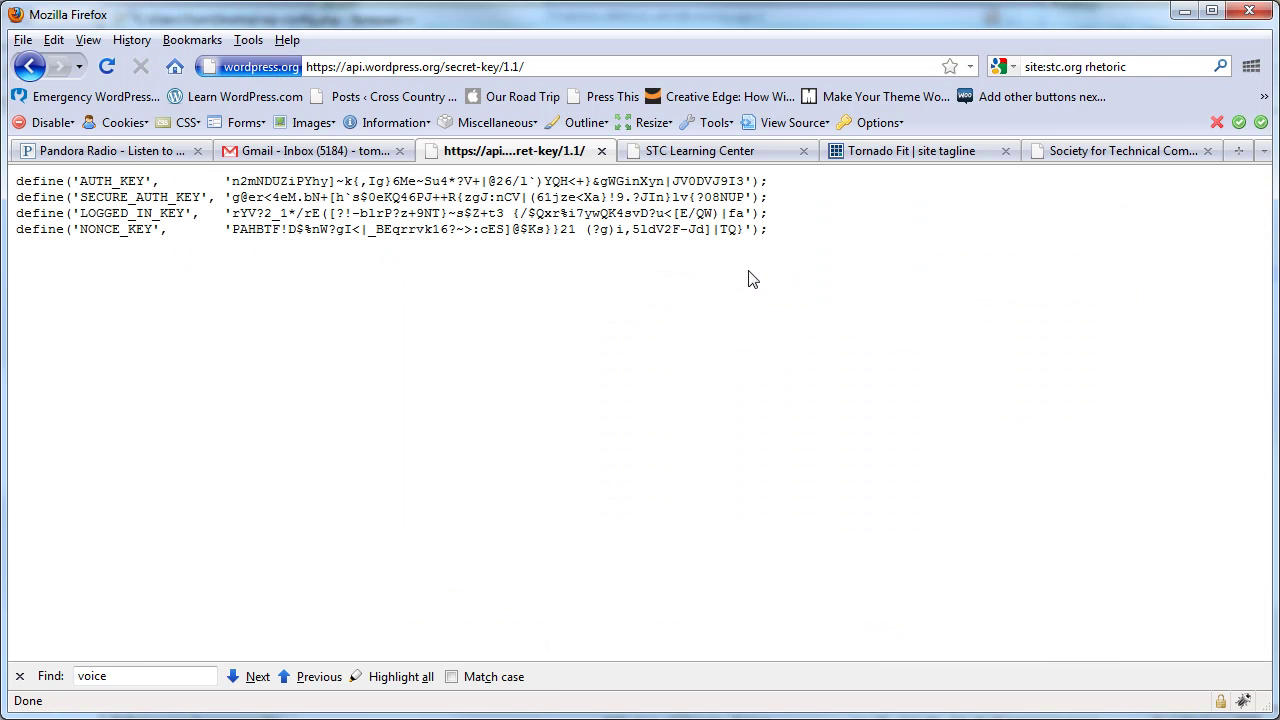
- Append 'salt' to the address and load the secret-key/1.1/salt page
left_click(590, 66)
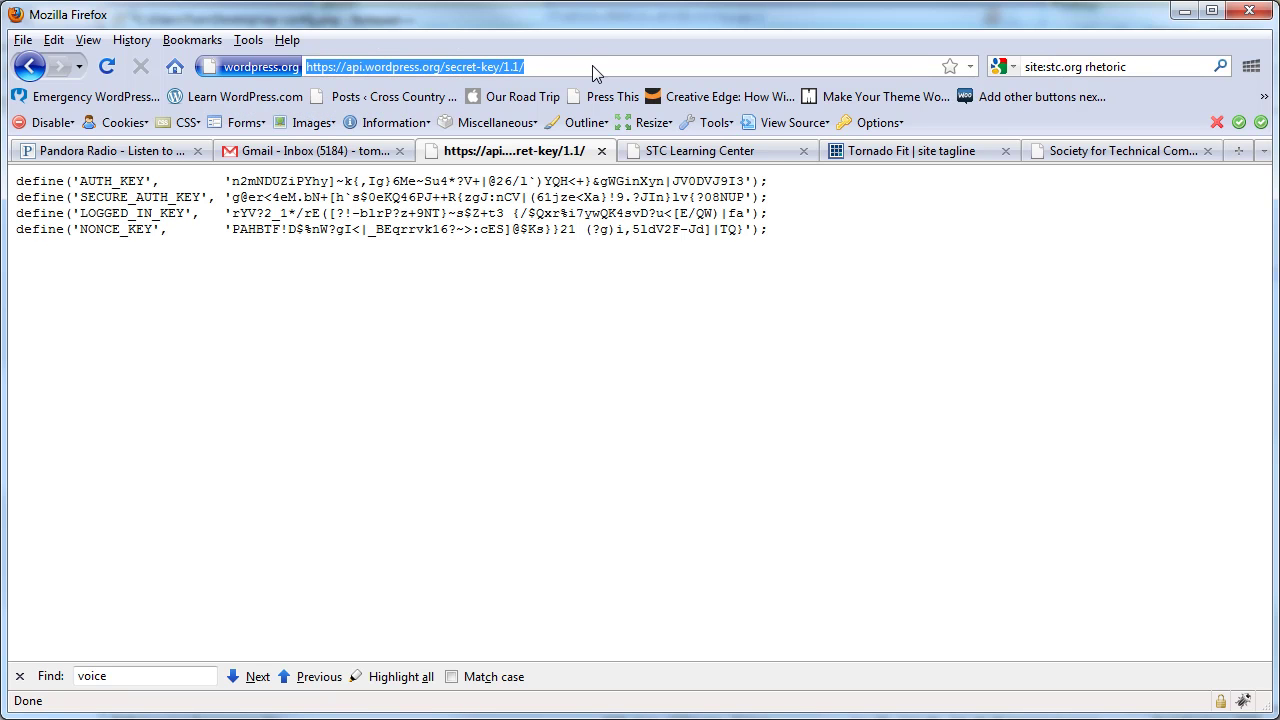
left_click(546, 67)
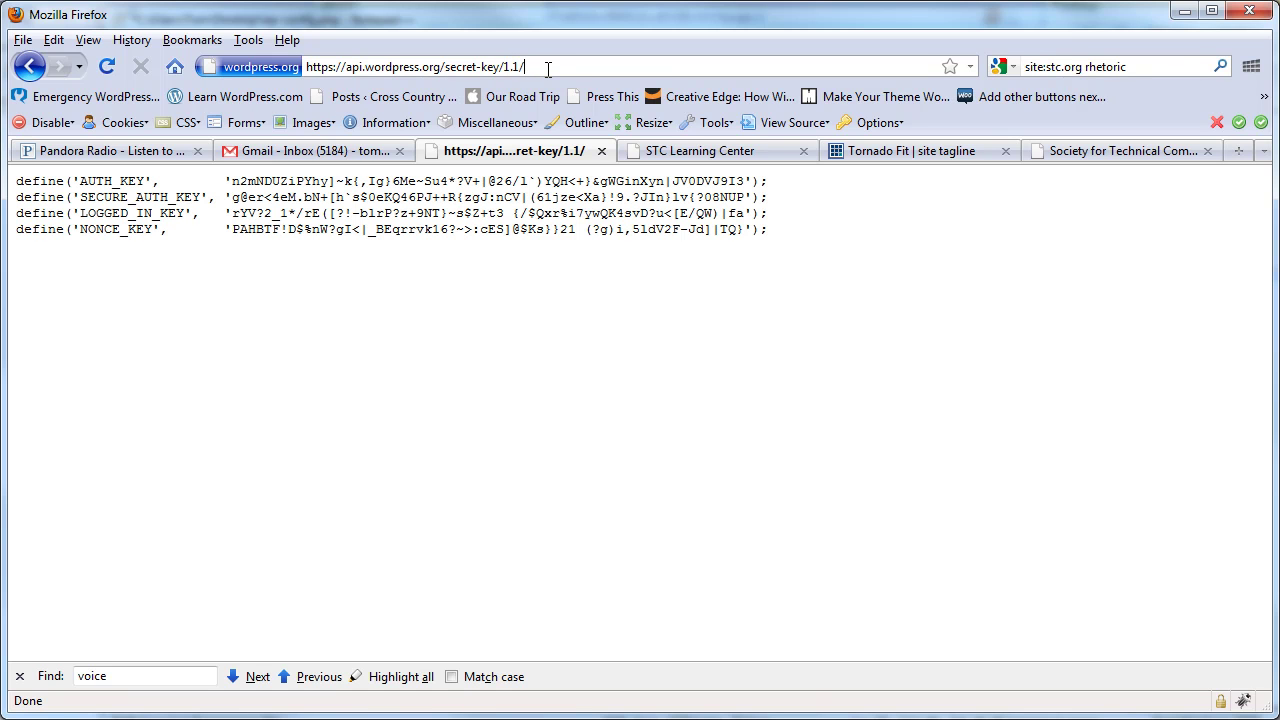
type("salt")
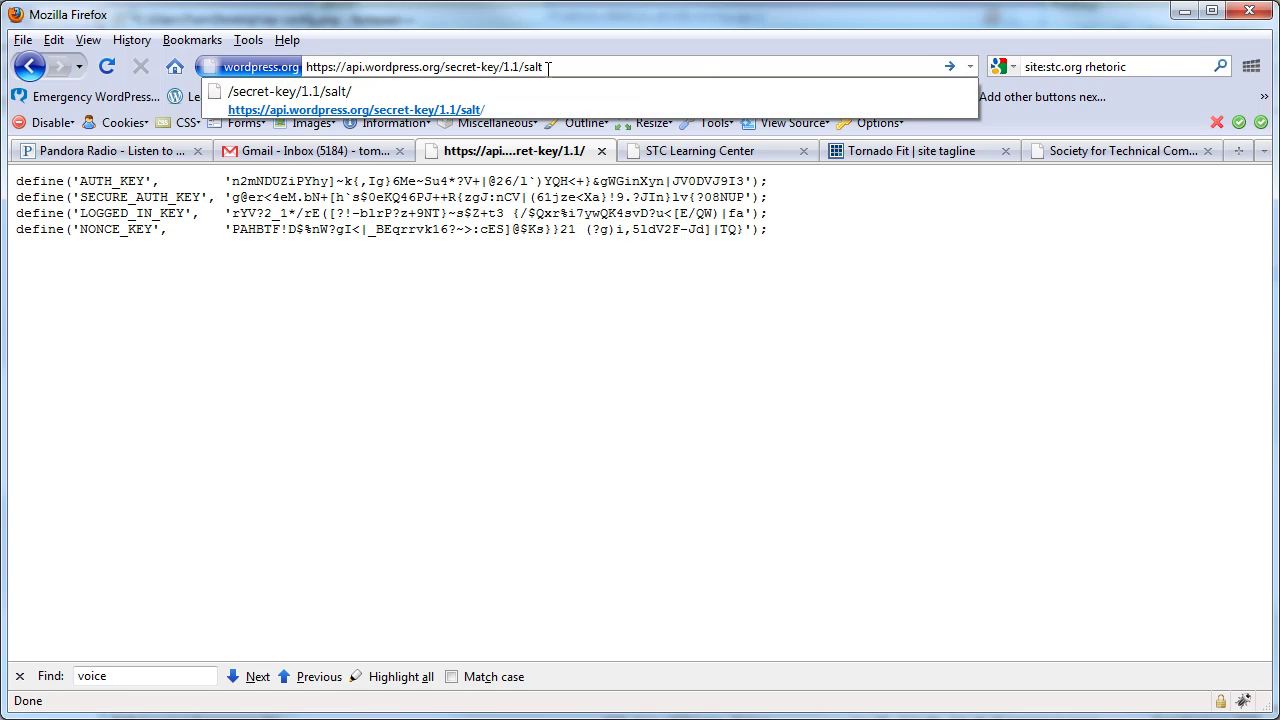
key("Return")
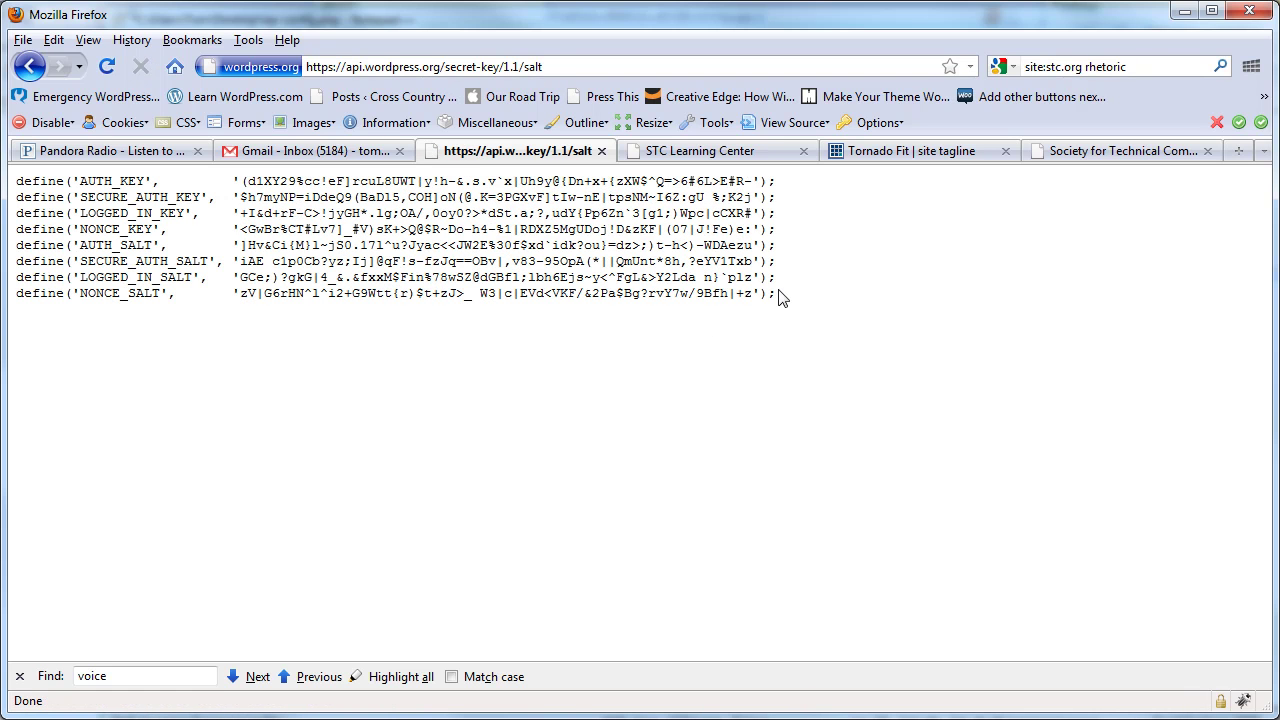
- Copy all eight generated key and salt define lines
left_click_drag(778, 296, 552, 277)
left_click(453, 237)
left_click_drag(785, 302, 18, 183)
right_click(104, 200)
left_click(135, 221)
left_click(716, 412)
- Paste the eight generated key and salt lines onto empty line 24 of wp-config.php
key("alt+Tab")
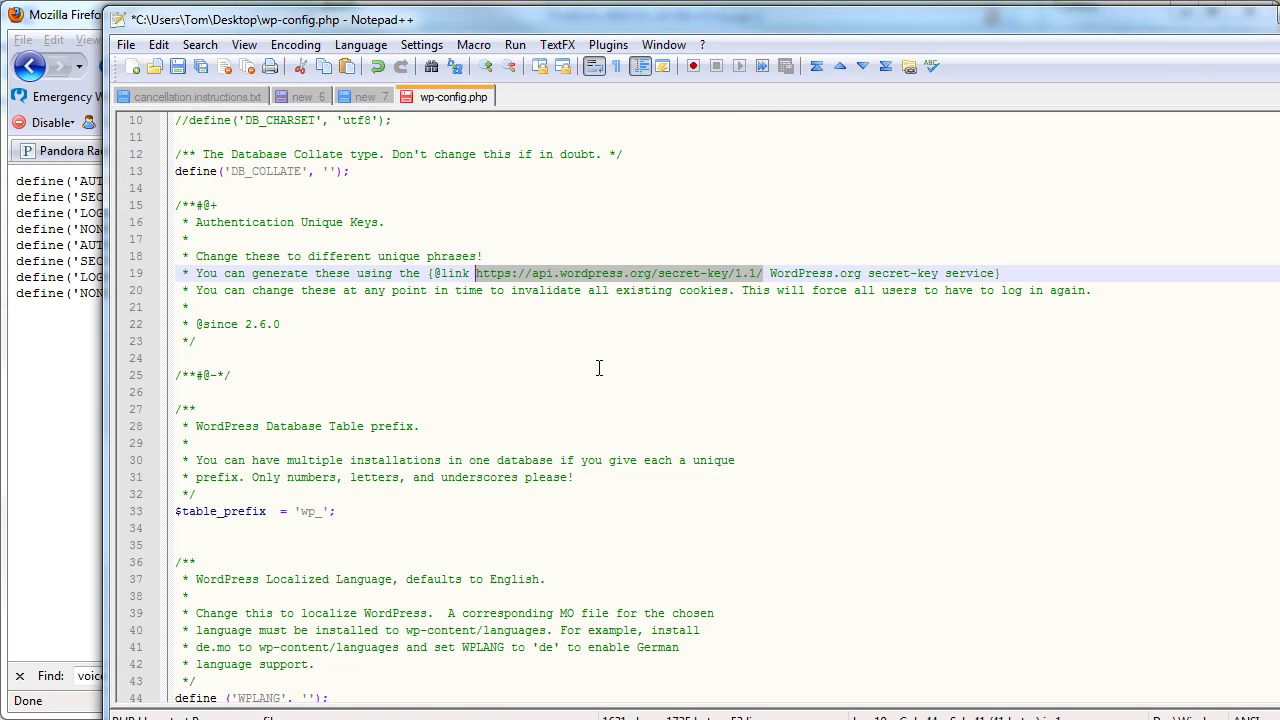
left_click(430, 342)
left_click(200, 358)
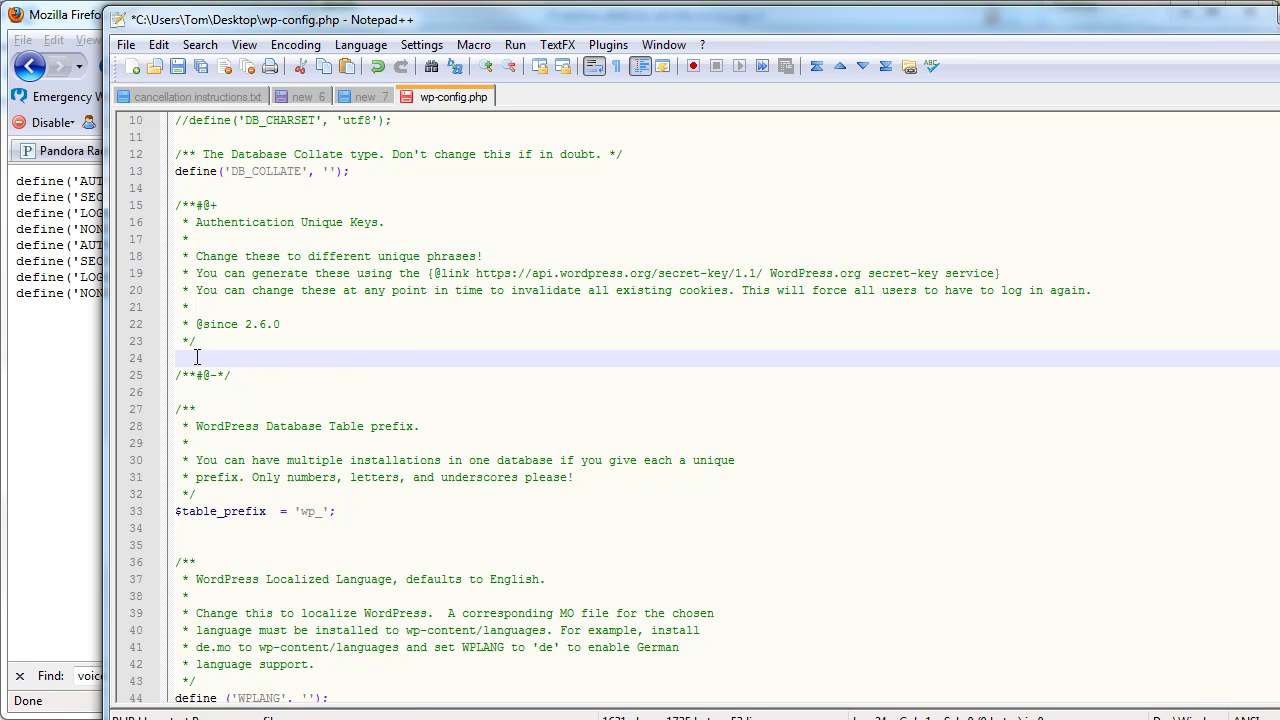
right_click(200, 358)
left_click(279, 371)
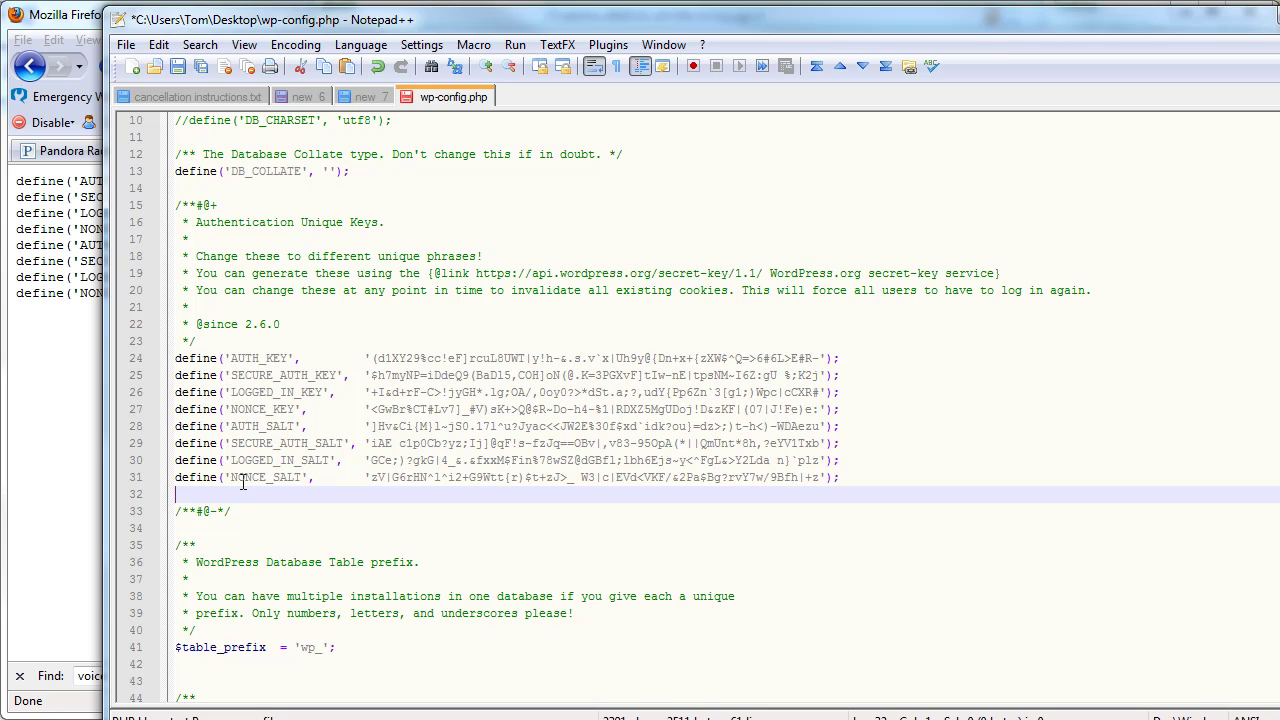
left_click(478, 375)
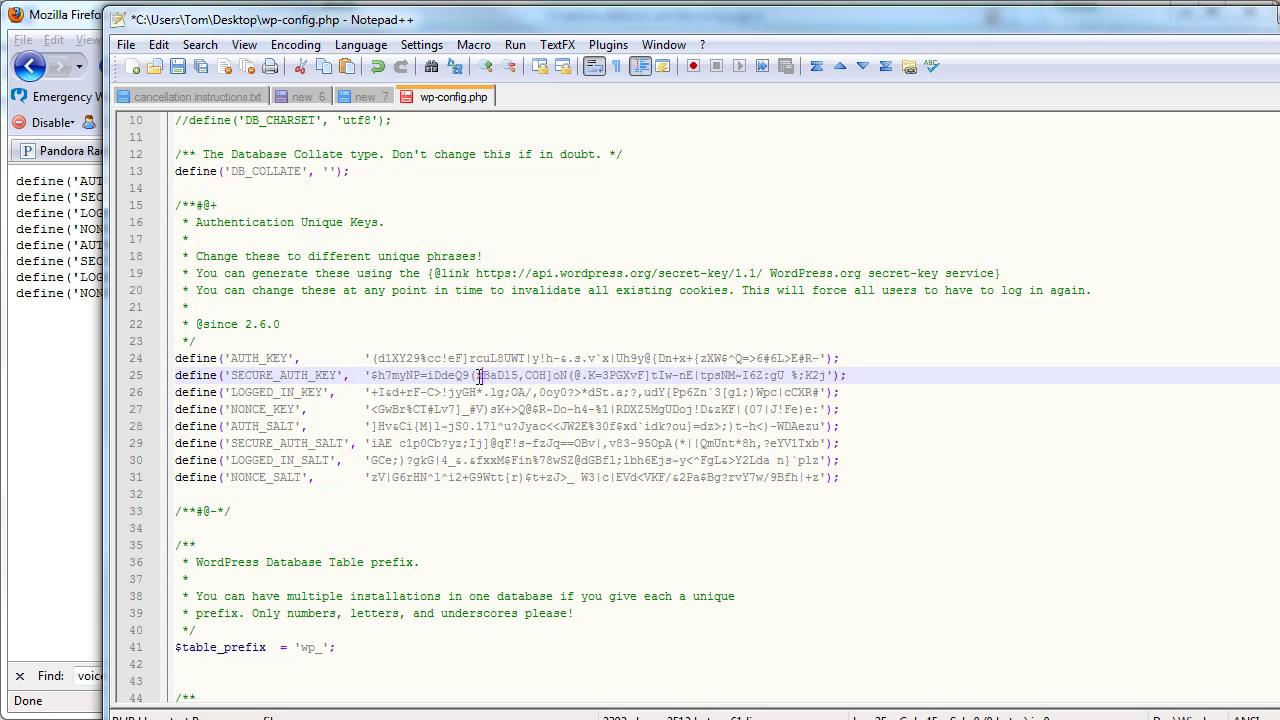
type("xx")
left_click(478, 358)
type("wwww")
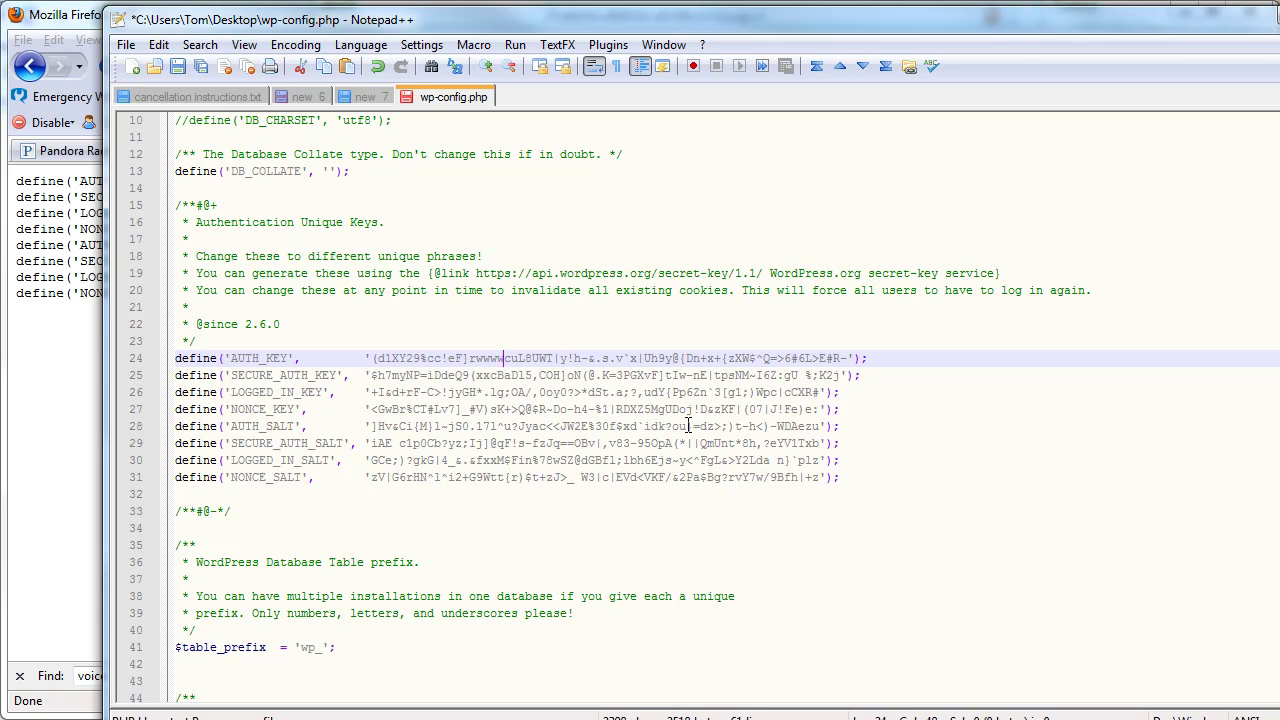
left_click(616, 429)
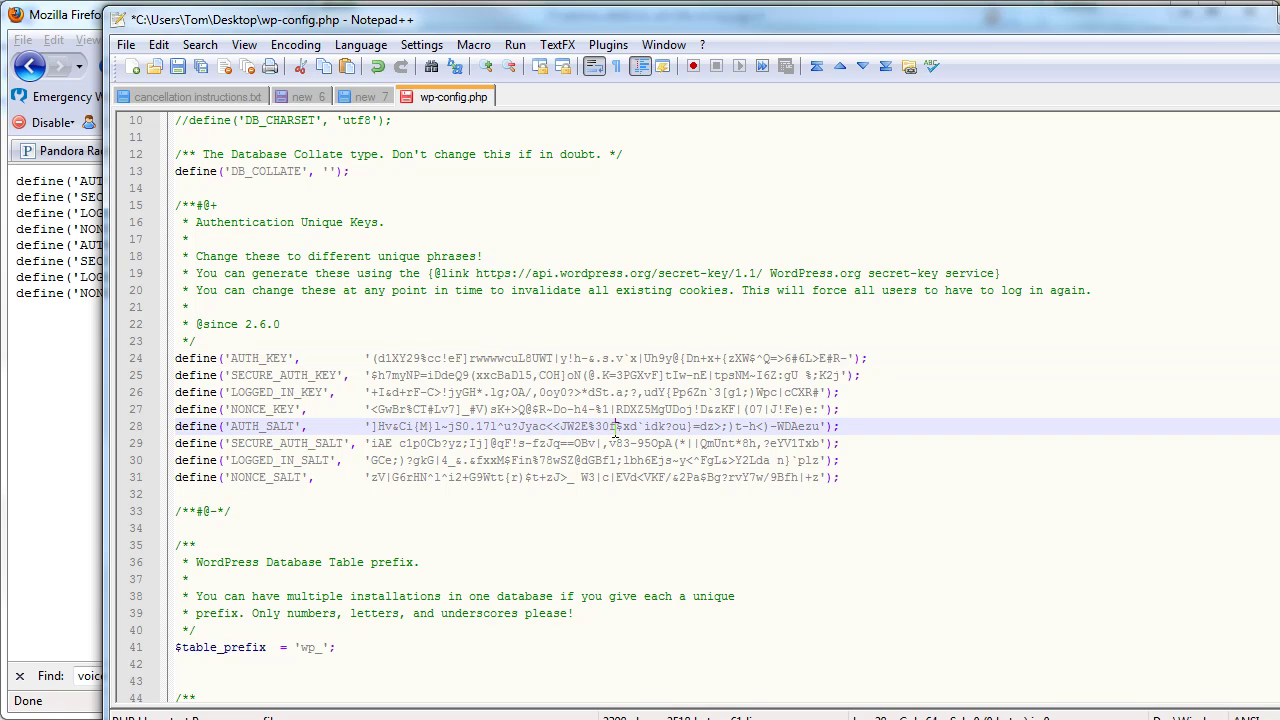
type("f bbb&")
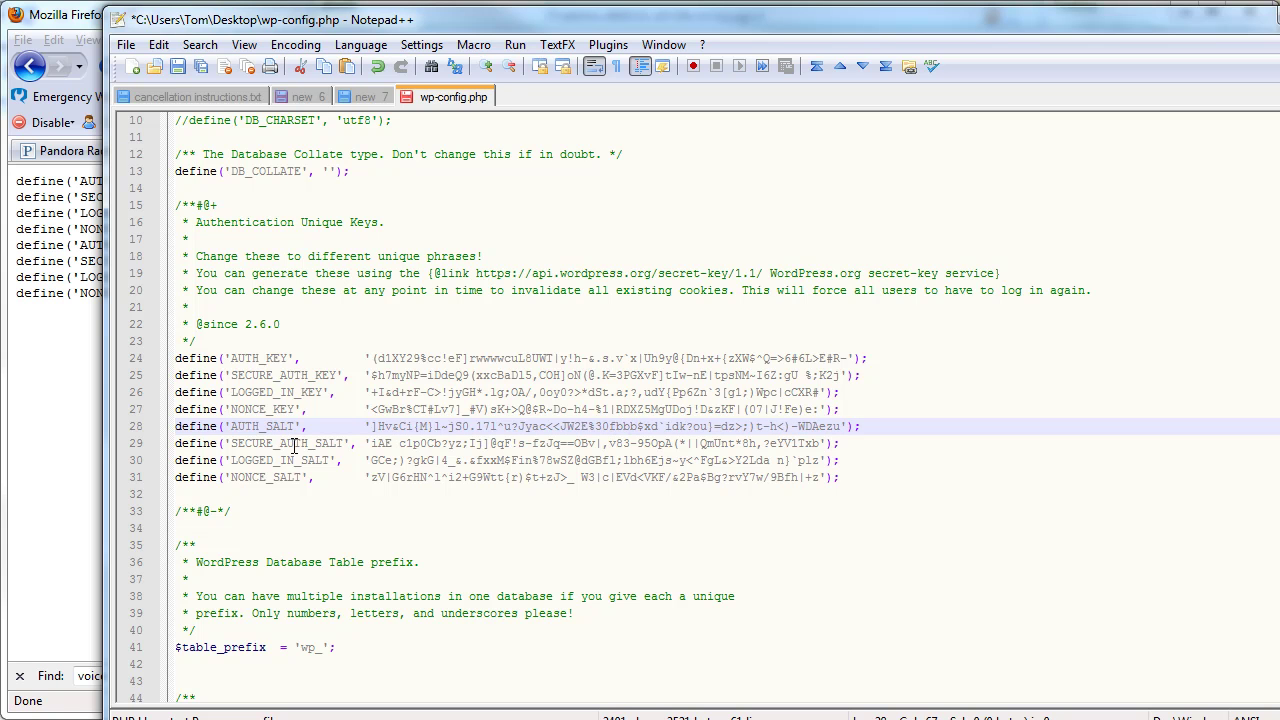
- Review the edited wp-config.php and save it from the toolbar
scroll(432, 444, "up", 3)
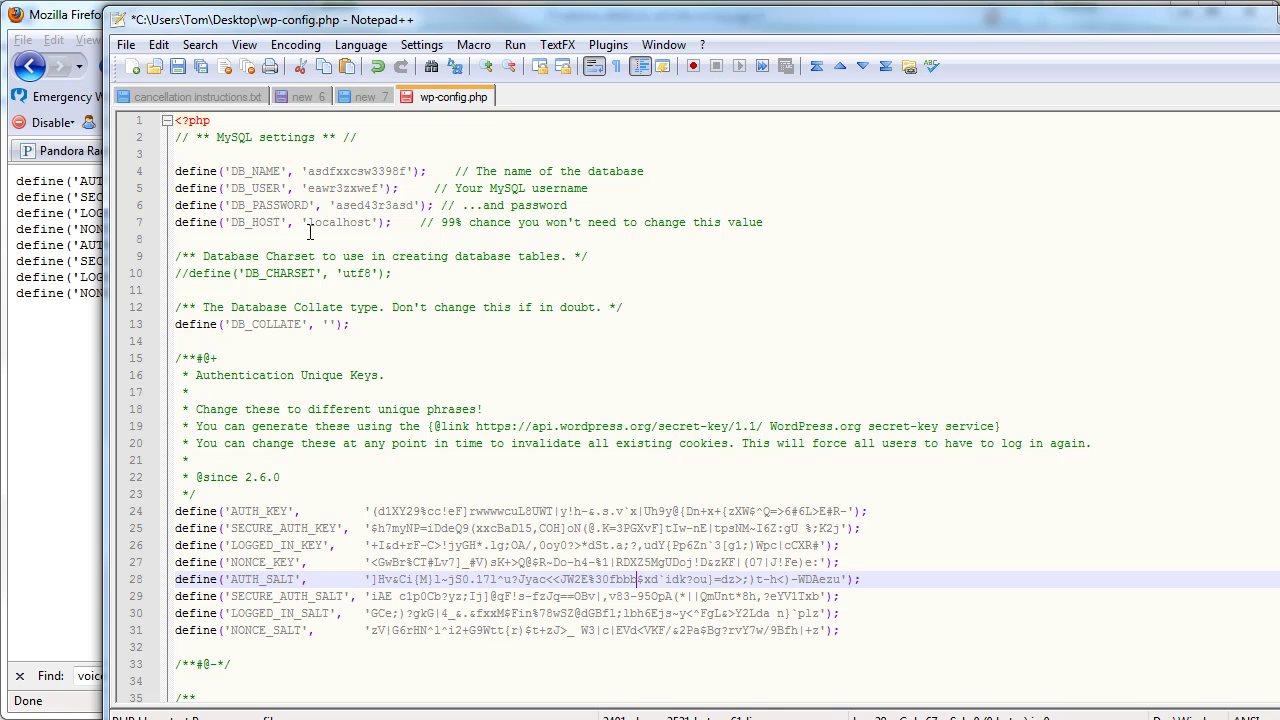
scroll(514, 312, "down", 1)
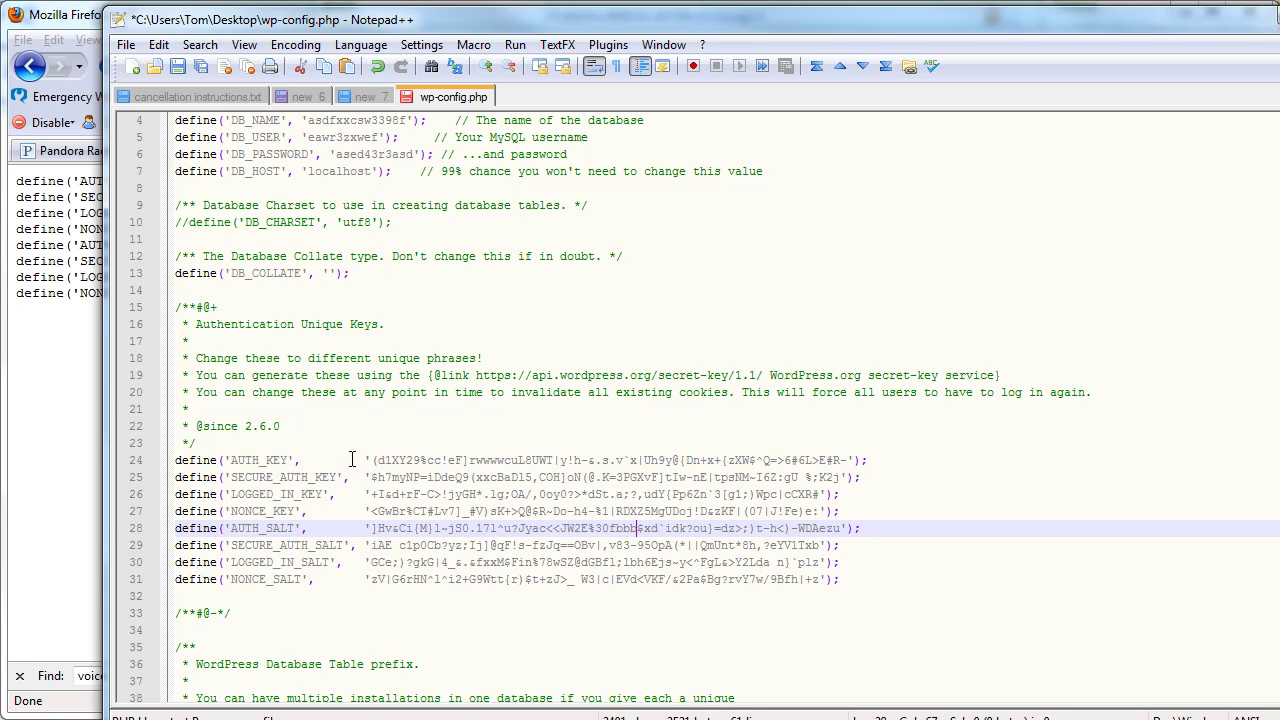
scroll(369, 440, "down", 5)
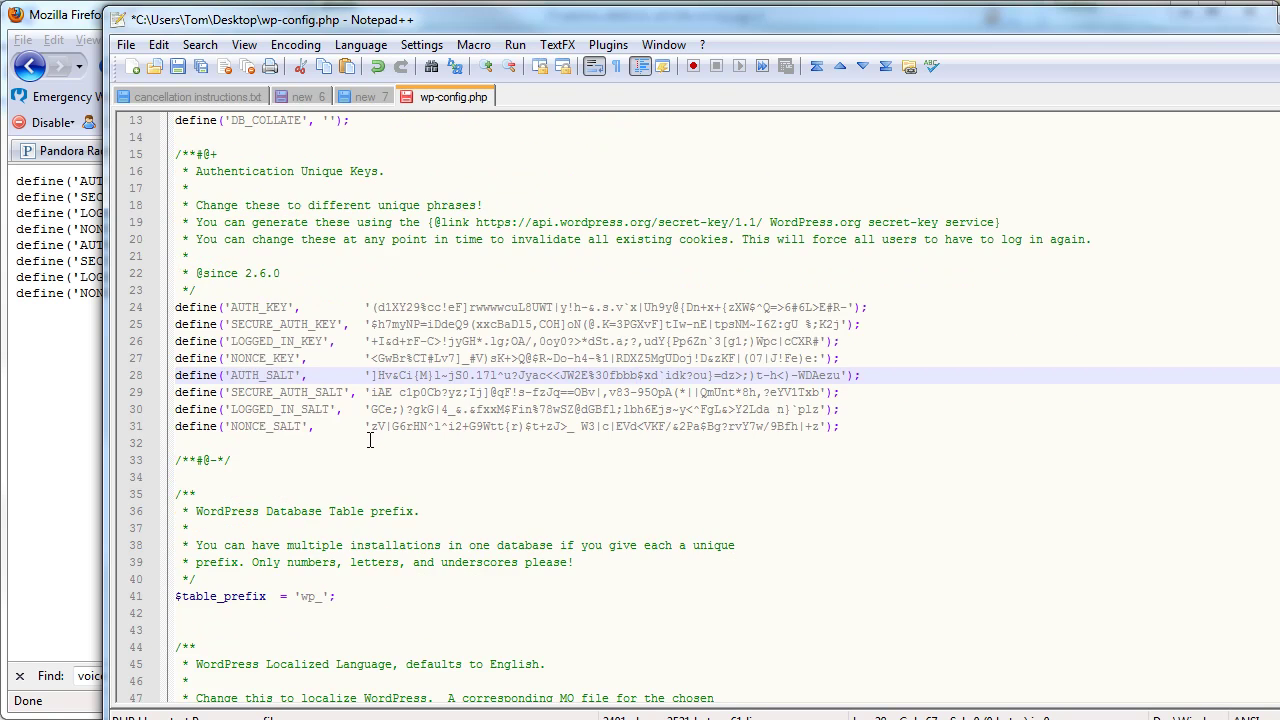
scroll(369, 440, "up", 2)
scroll(320, 400, "down", 5)
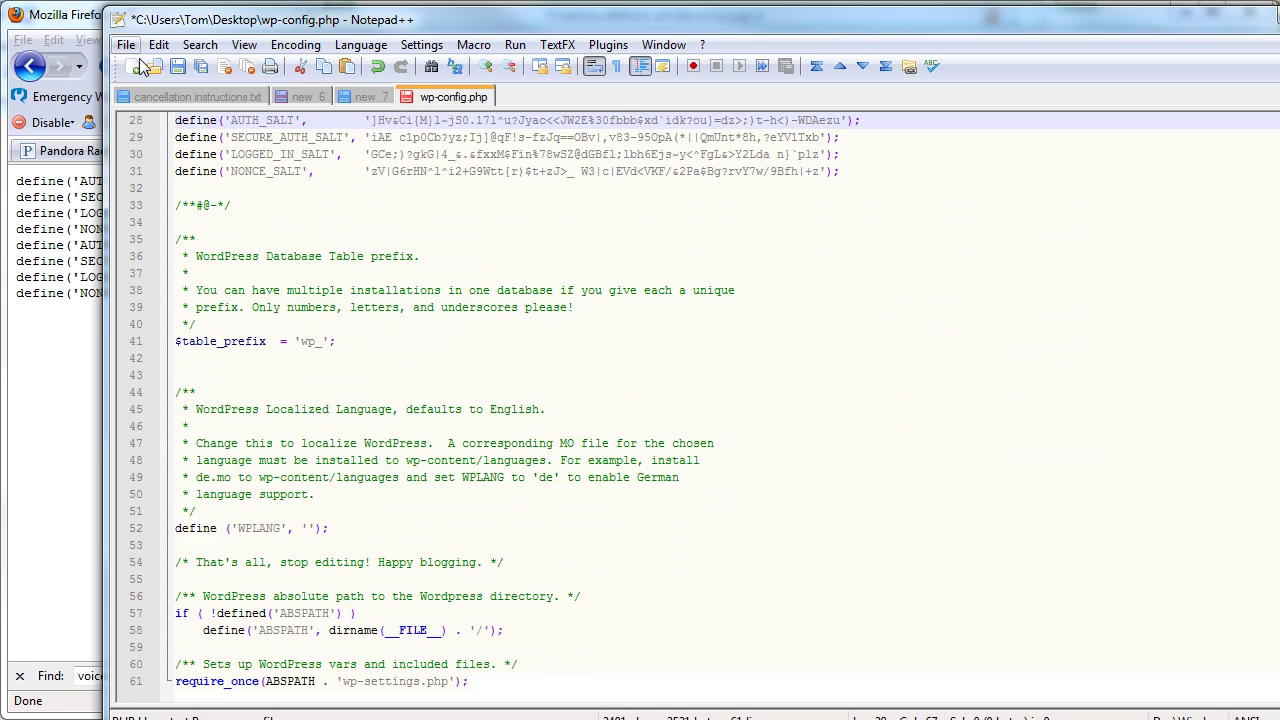
left_click(180, 67)
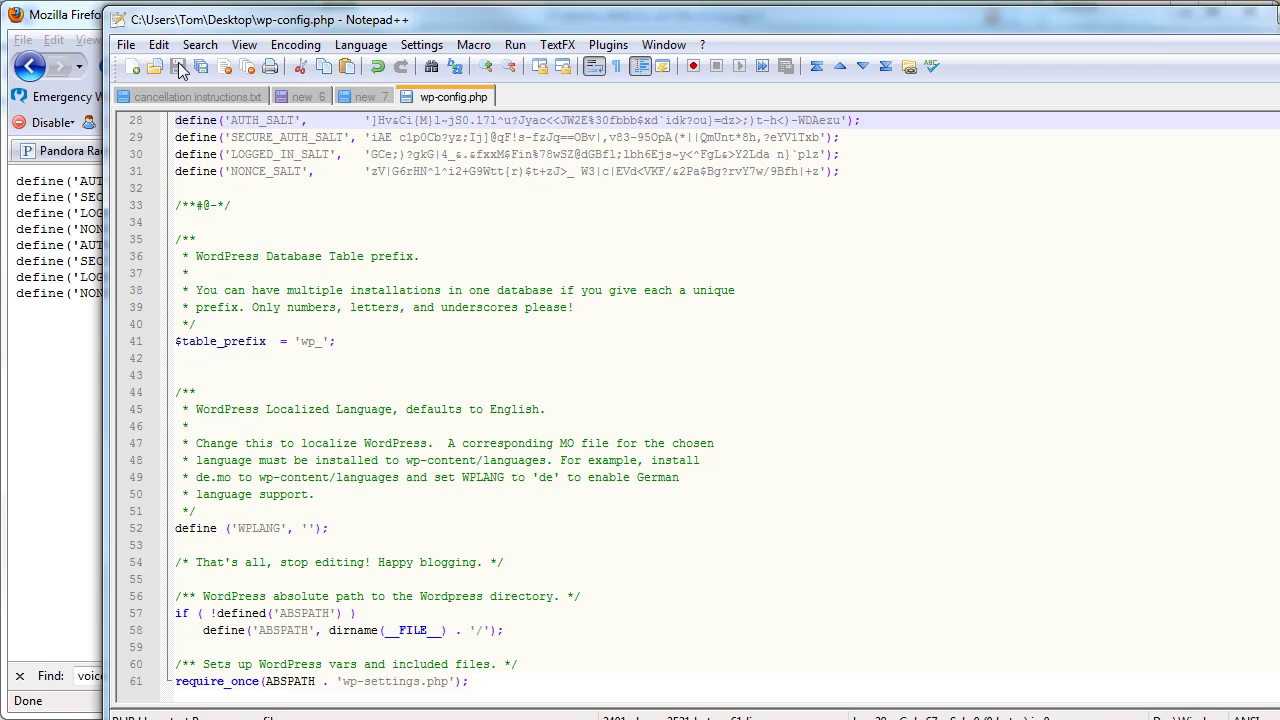
left_click(180, 68)
- Switch to FileZilla, then return to wp-config.php in Notepad++ with Alt+Tab
key("alt+Tab")
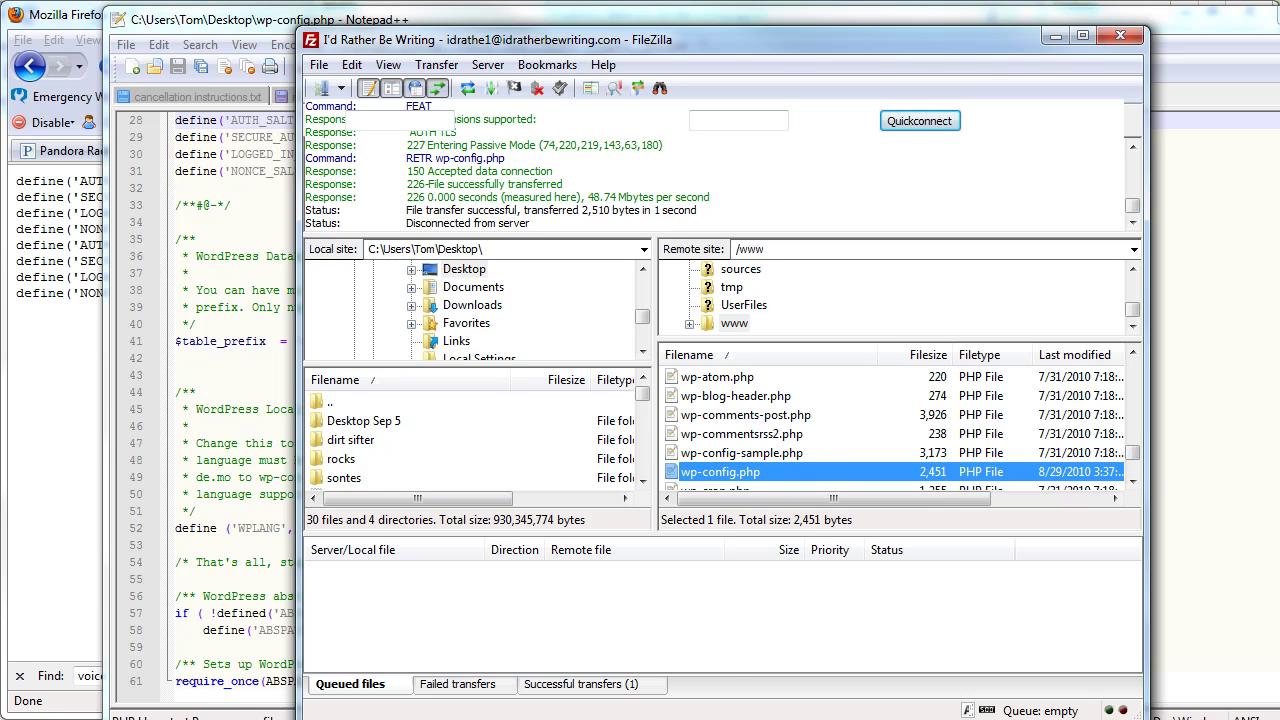
mouse_move(390, 715)
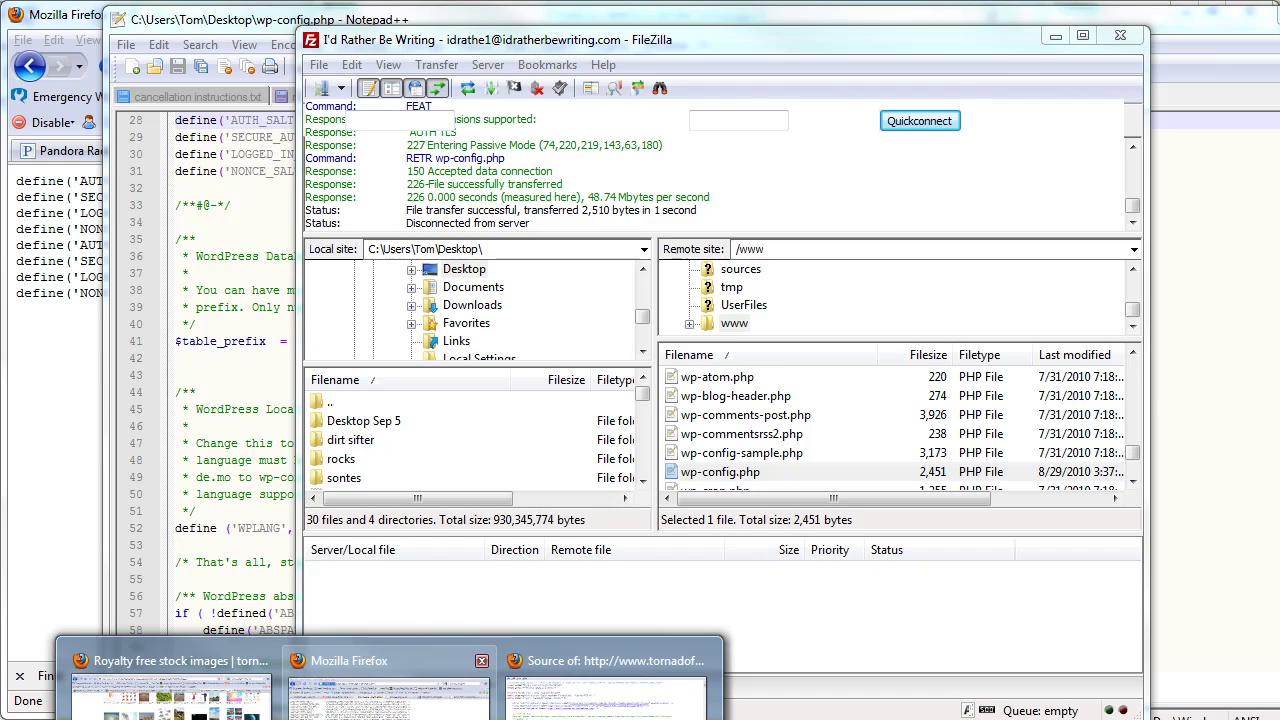
mouse_move(390, 690)
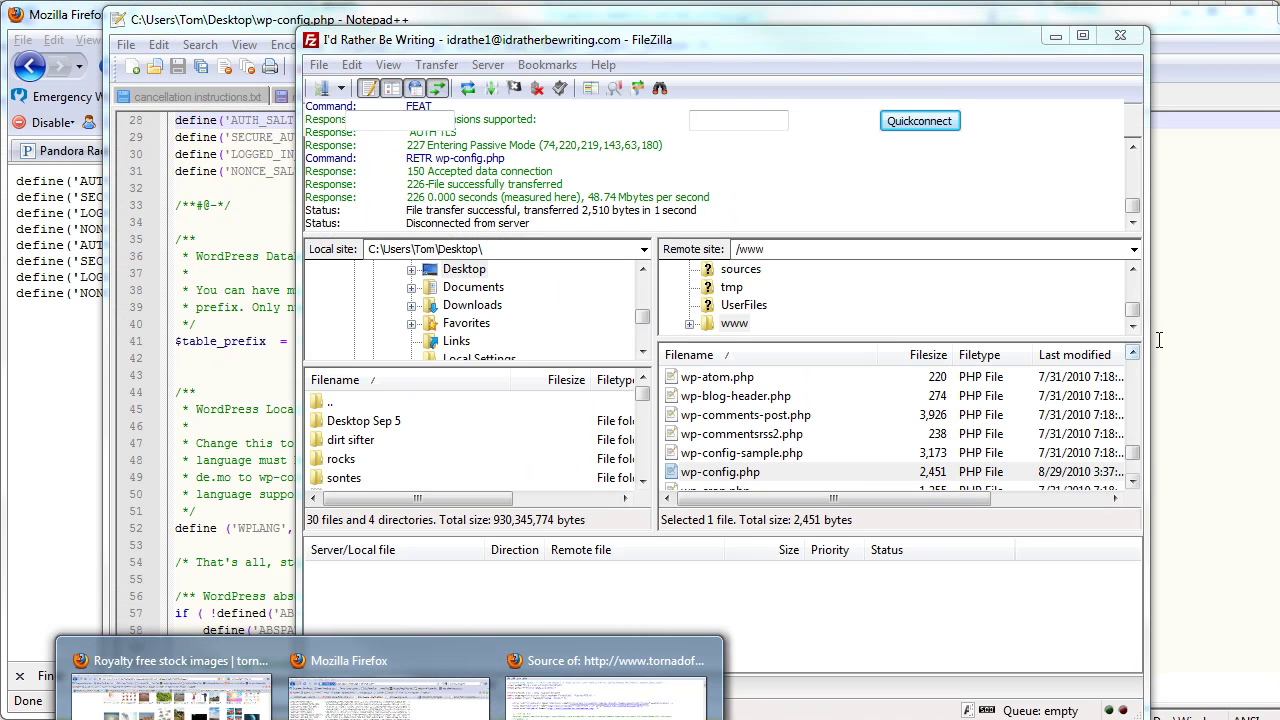
key("alt+Tab")
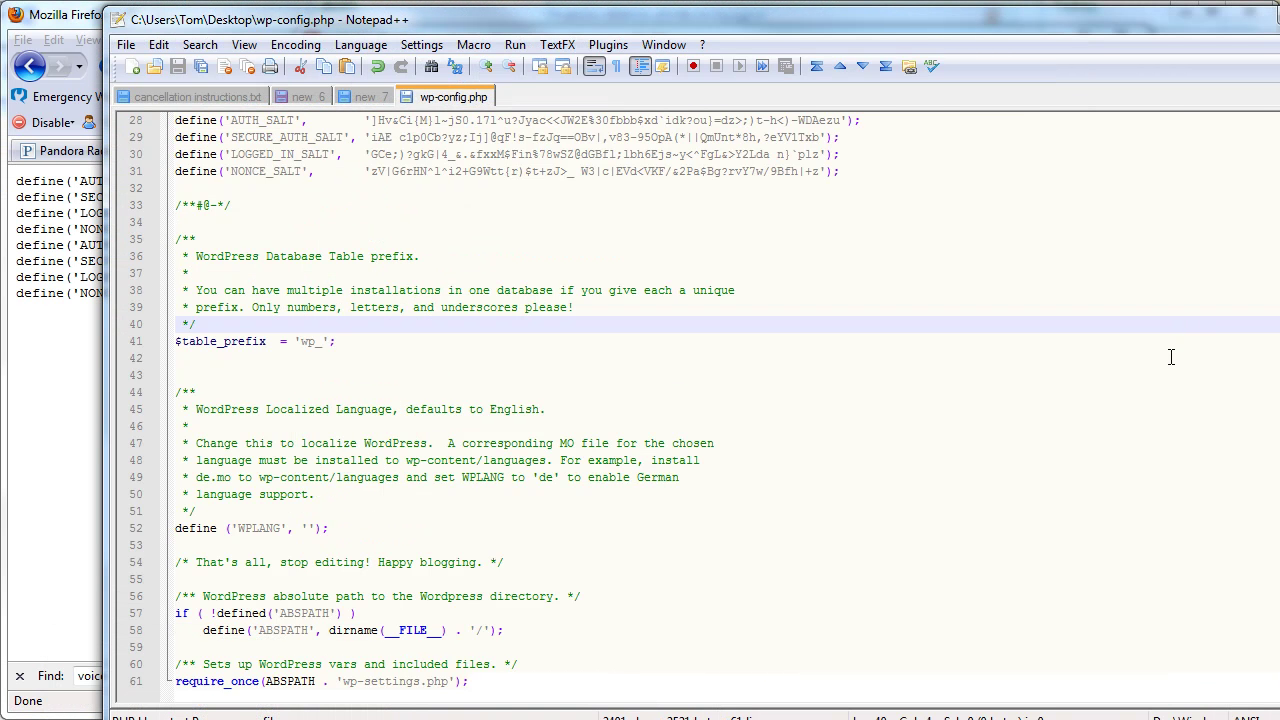